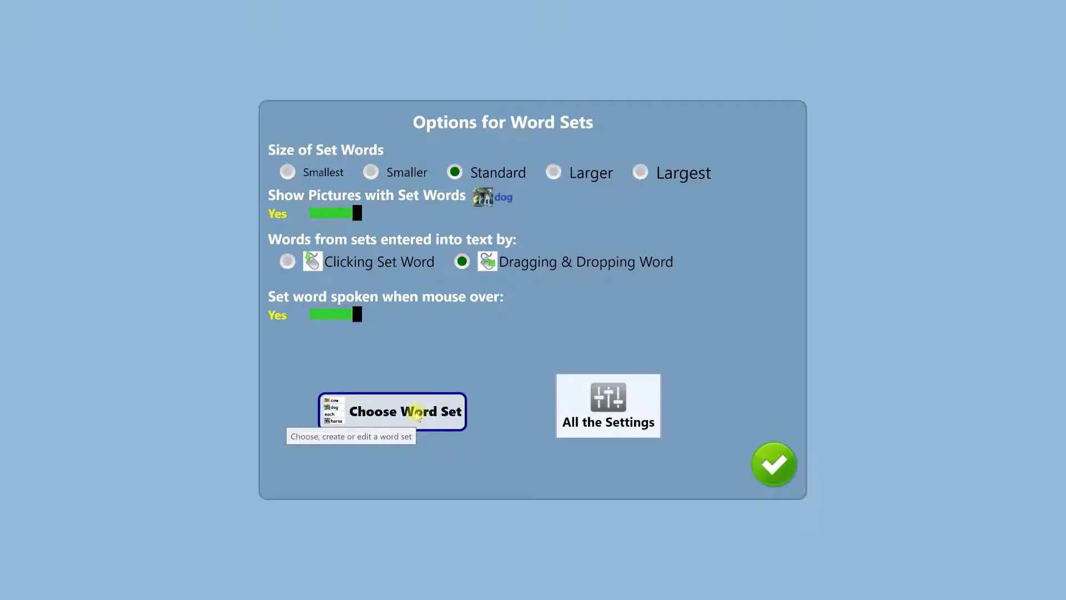
# Create a new word set named "basic words"
pyautogui.click(428, 413)
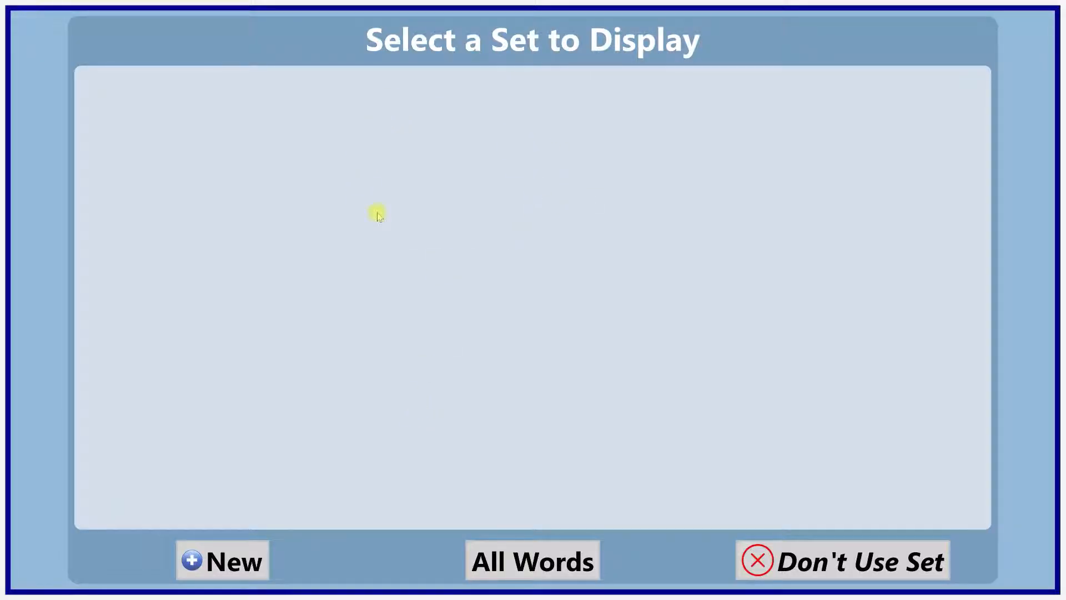
pyautogui.click(235, 562)
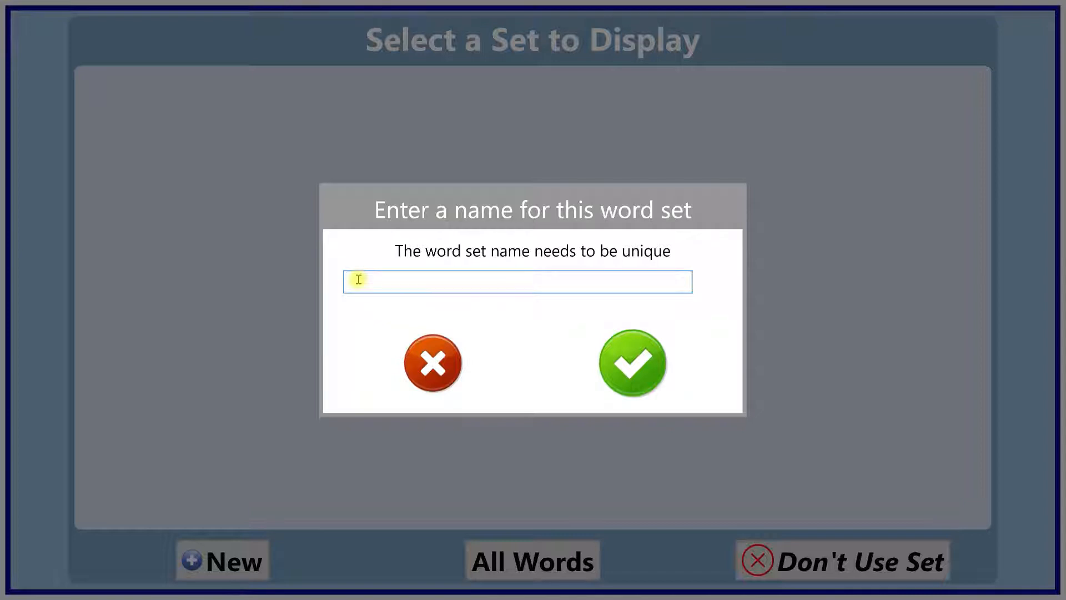
pyautogui.write('basic words')
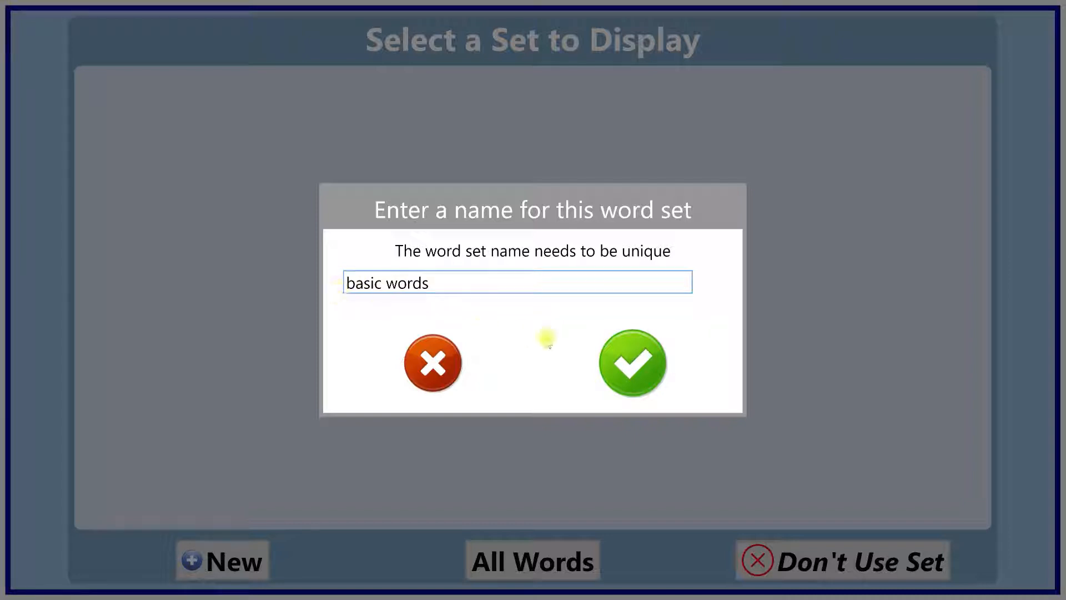
pyautogui.click(641, 371)
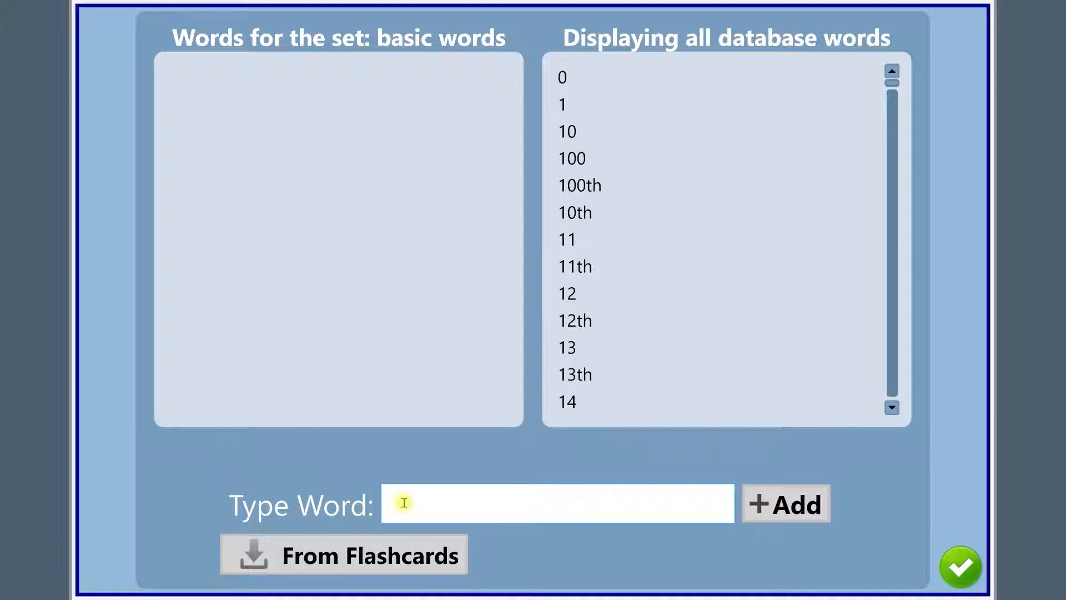
# Add the words "I", "like", "the" and "and" to the basic words set
pyautogui.write('I')
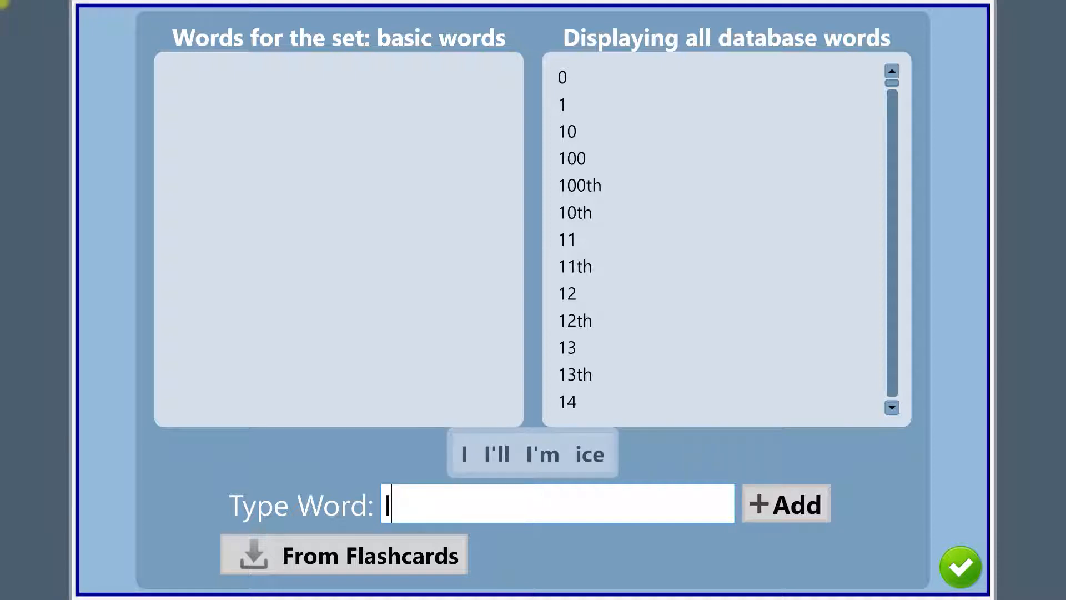
pyautogui.click(785, 503)
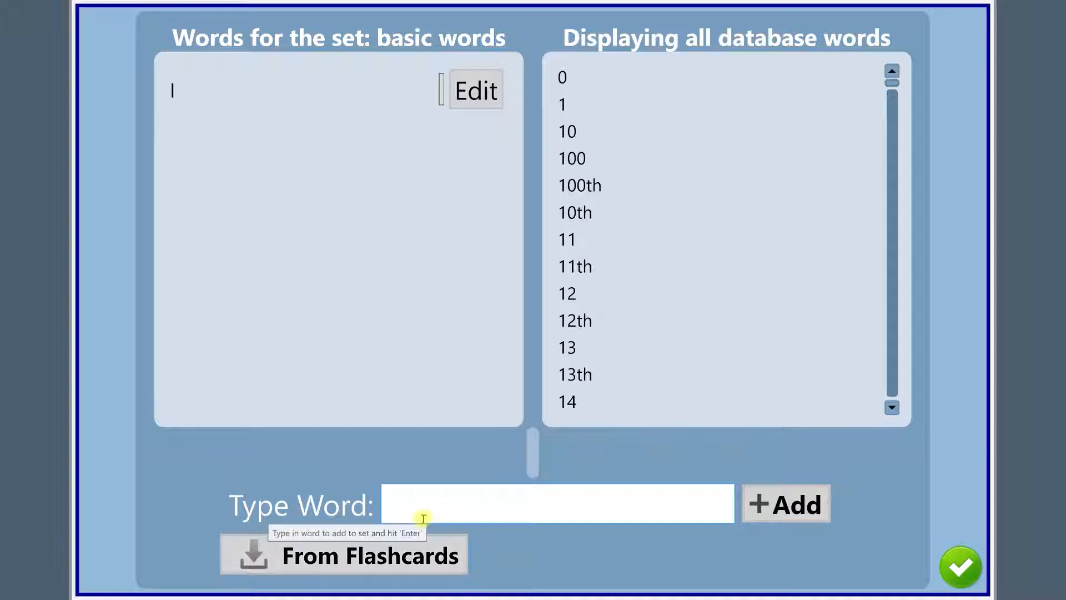
pyautogui.write('like')
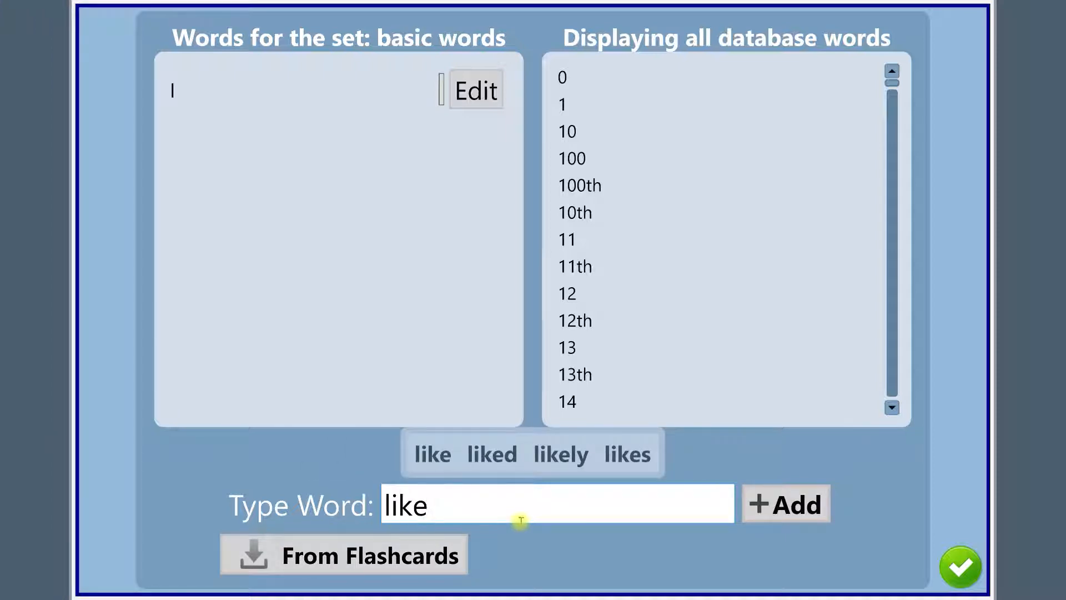
pyautogui.click(795, 507)
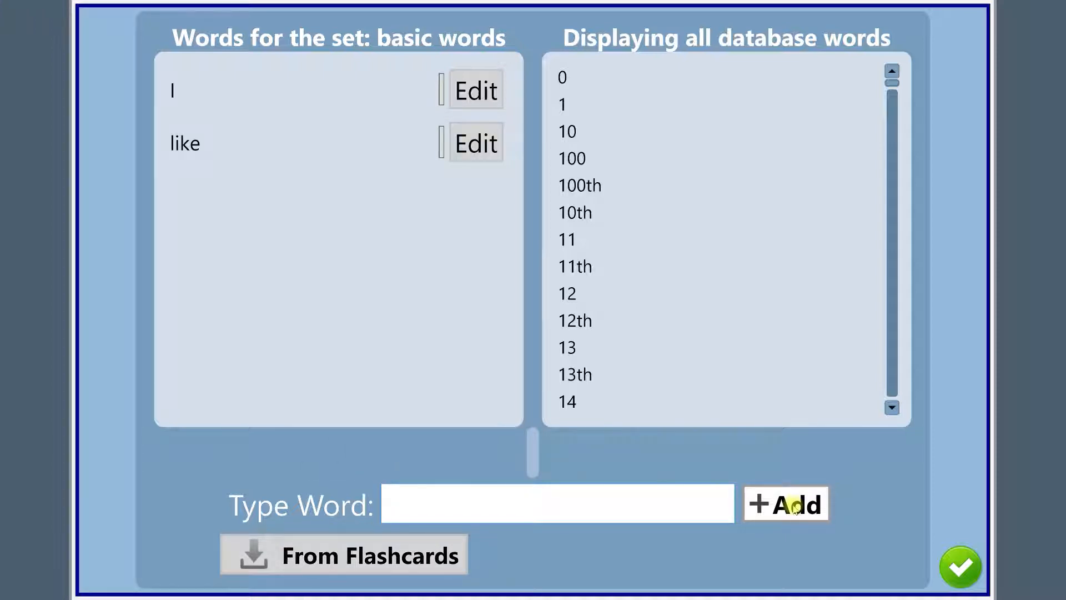
pyautogui.write('the')
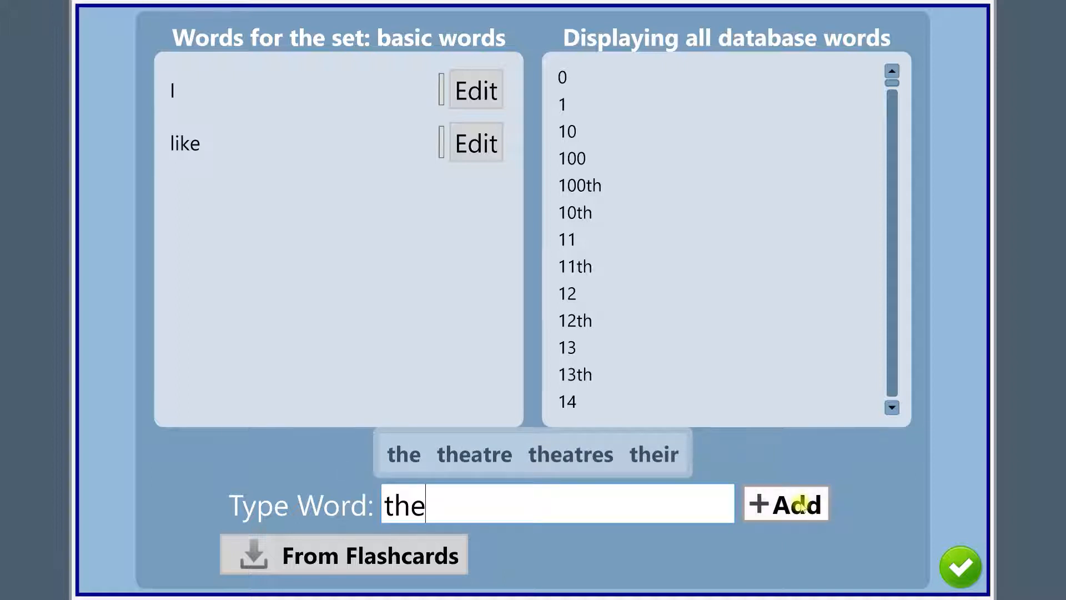
pyautogui.click(798, 505)
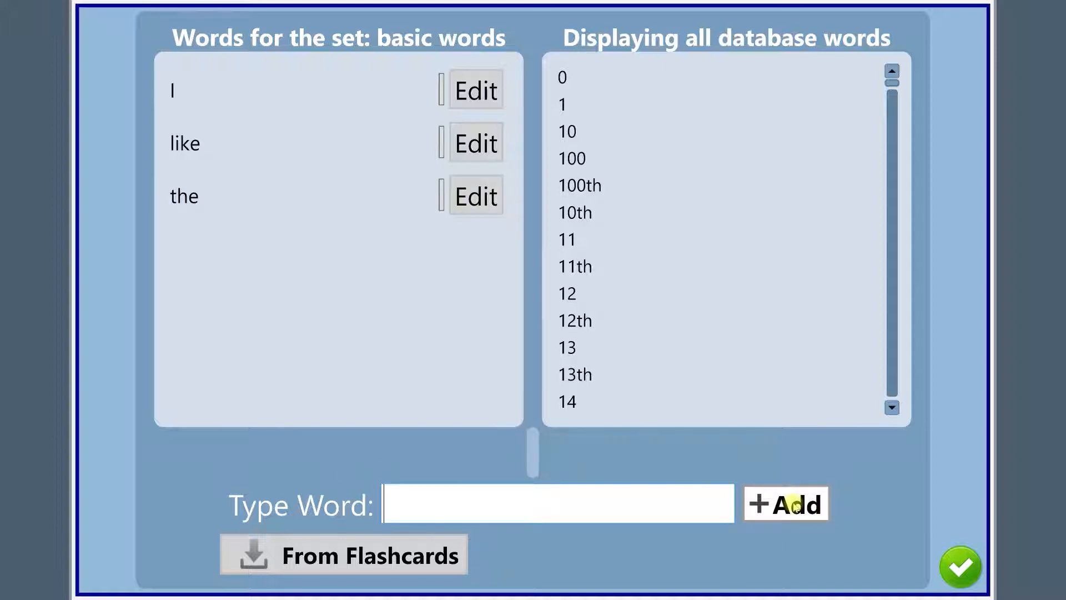
pyautogui.write('and')
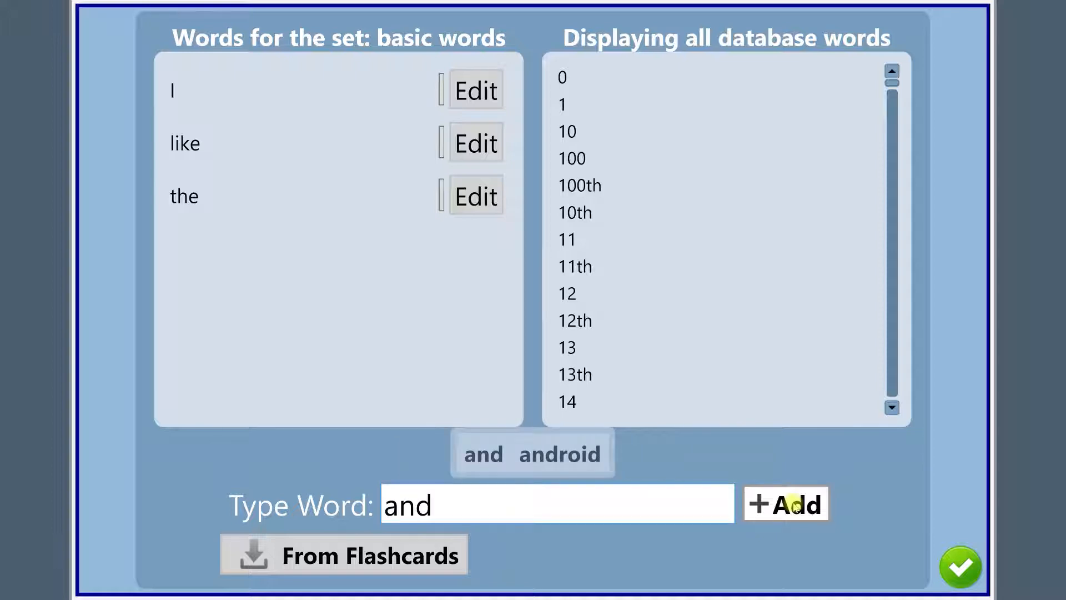
pyautogui.click(792, 503)
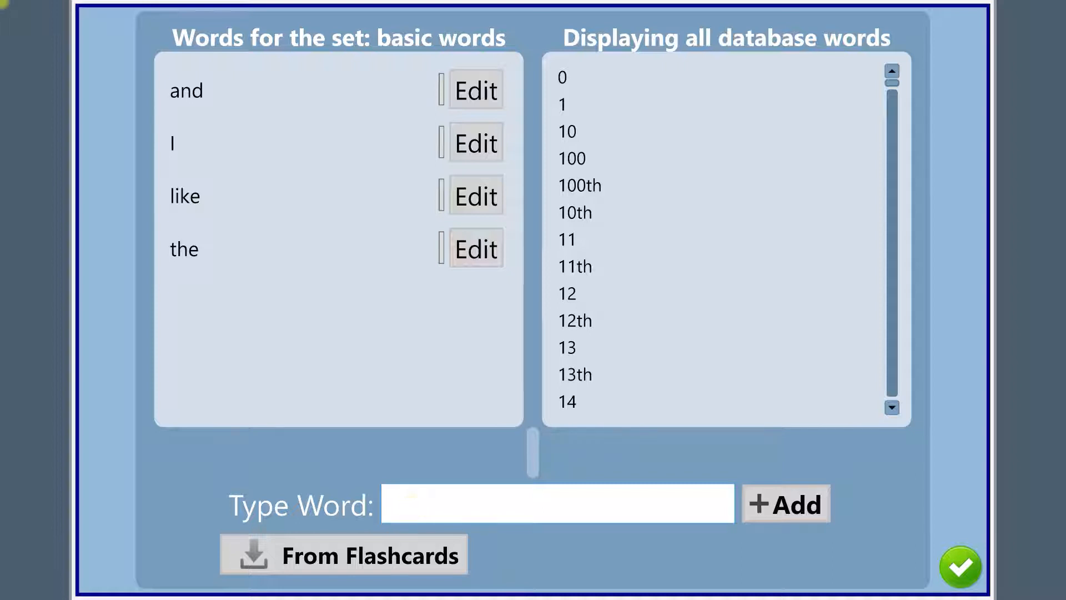
# Add the words "cat" and "dog" to the basic words set and finish editing it
pyautogui.write('cat')
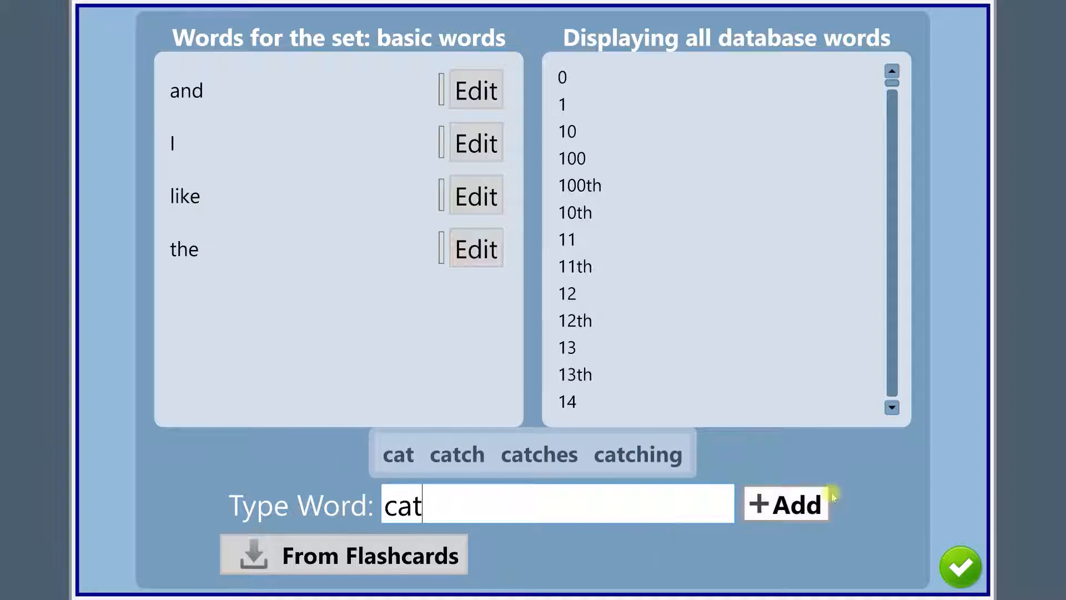
pyautogui.click(812, 503)
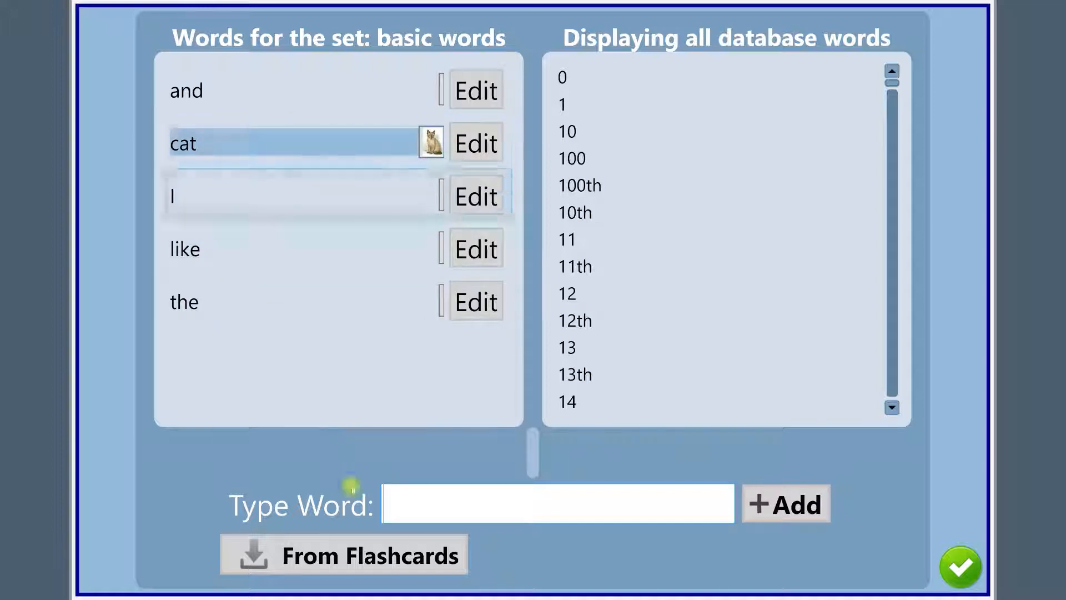
pyautogui.click(399, 498)
pyautogui.write('dog')
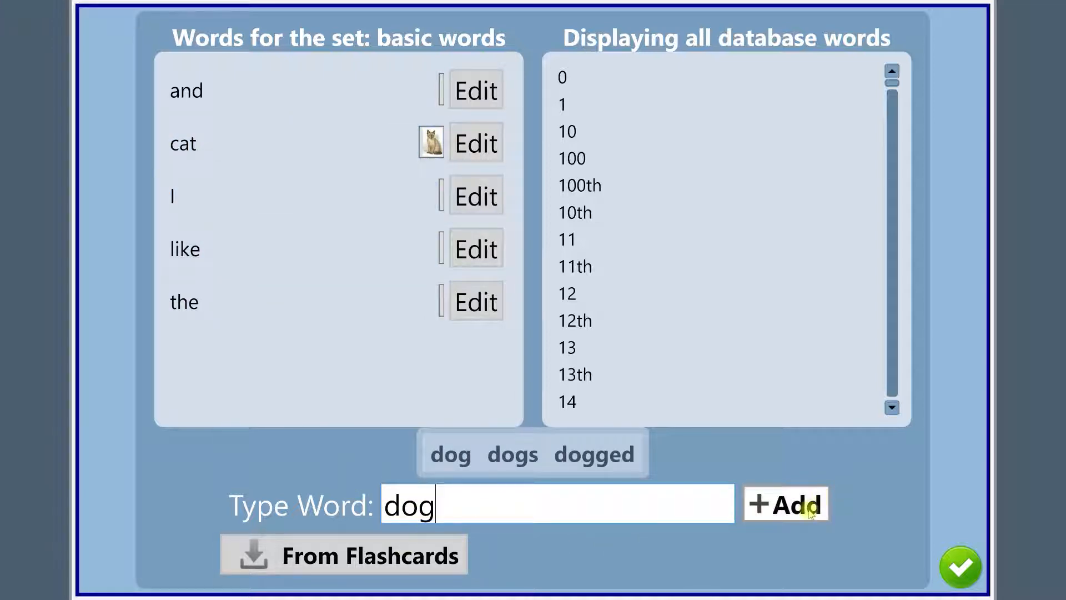
pyautogui.click(790, 505)
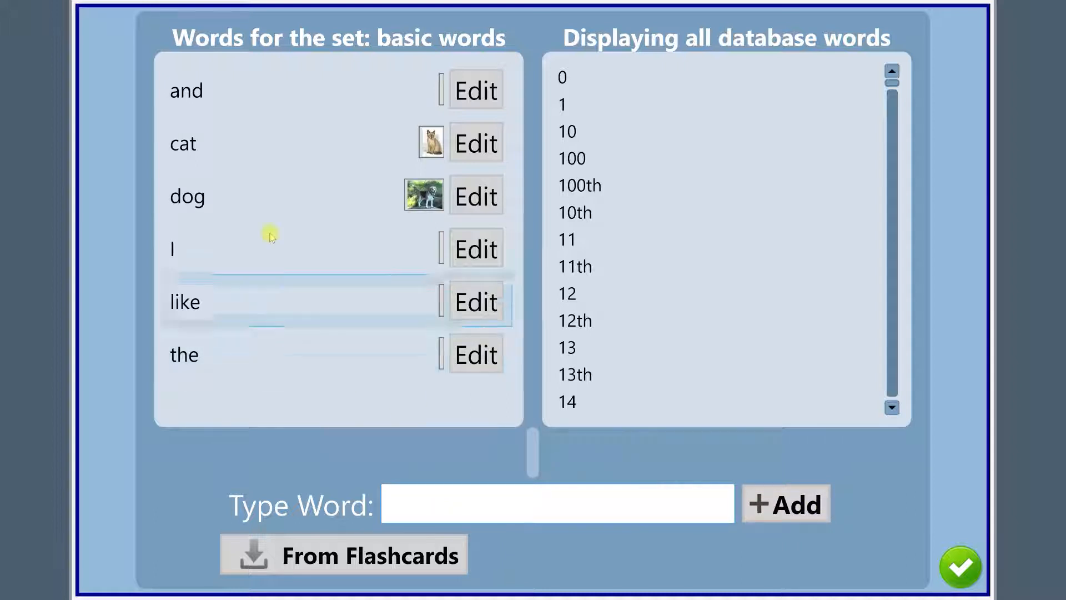
pyautogui.click(959, 567)
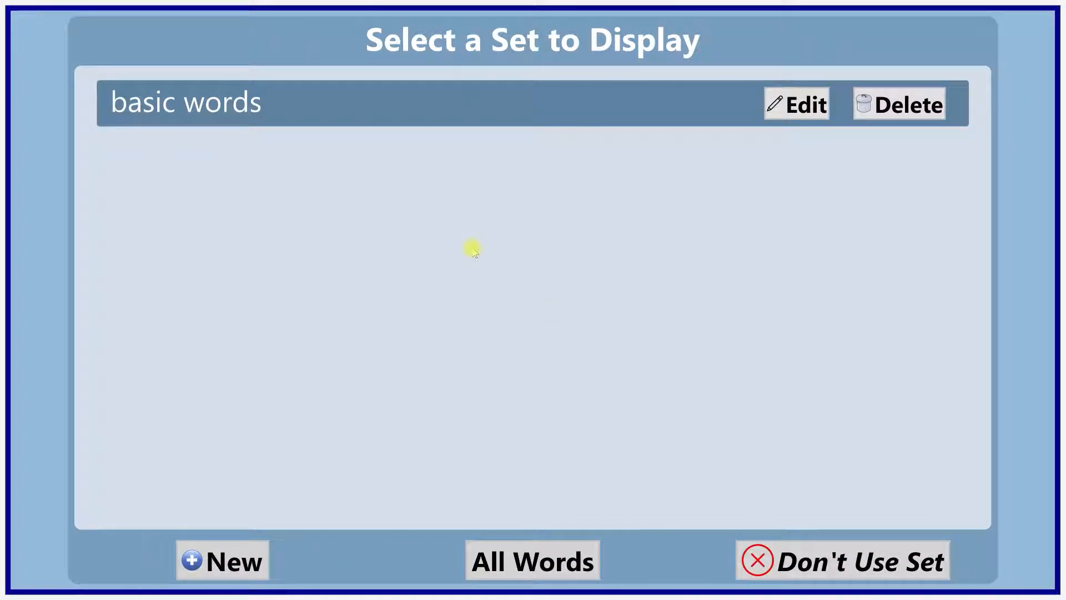
# Choose the basic words set for display and start a story with the Standard workflow
pyautogui.click(360, 104)
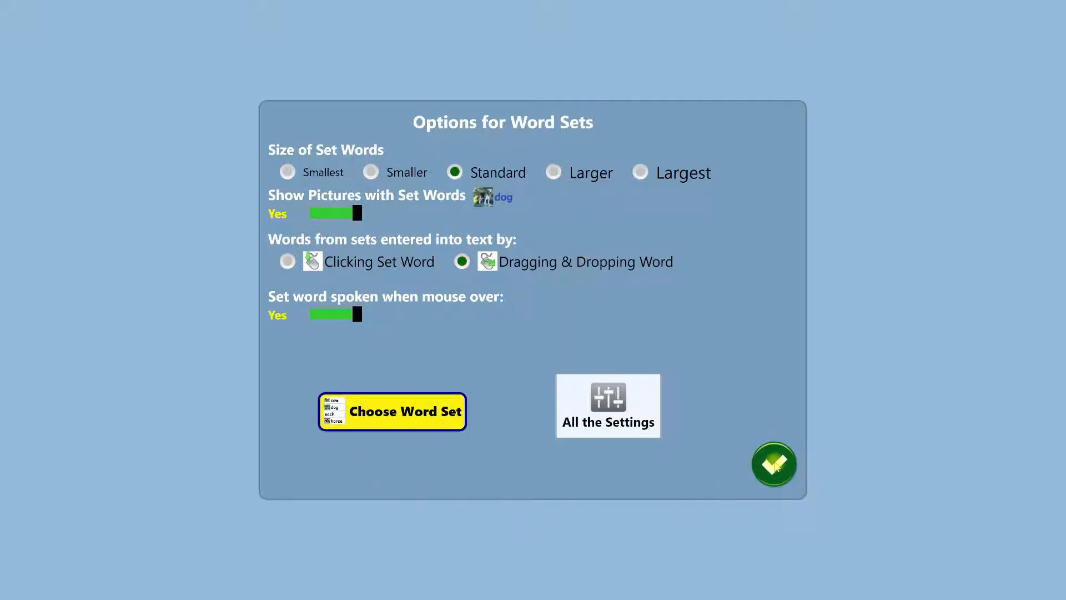
pyautogui.click(774, 466)
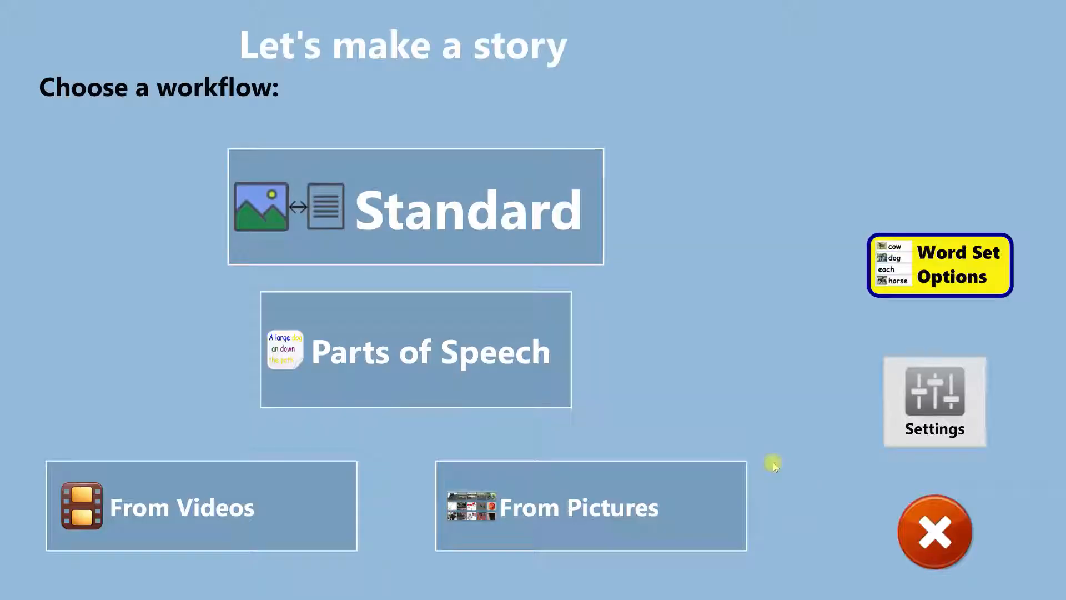
pyautogui.click(461, 202)
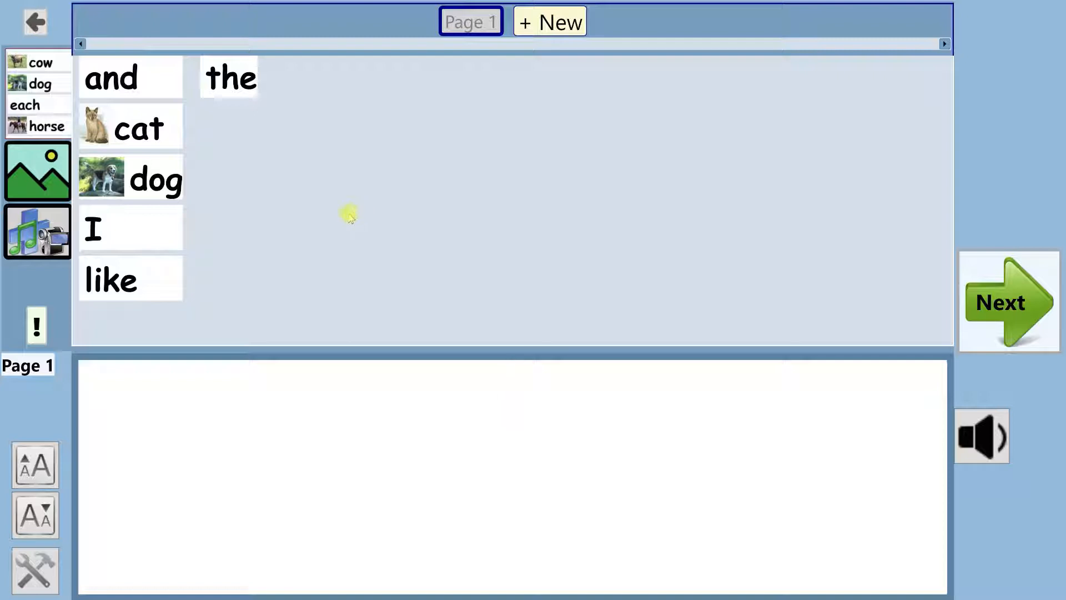
# Build the sentence "I like the cat and the dog." on Page 1 from the set words and have it read aloud
pyautogui.moveTo(111, 229); pyautogui.dragTo(143, 449)
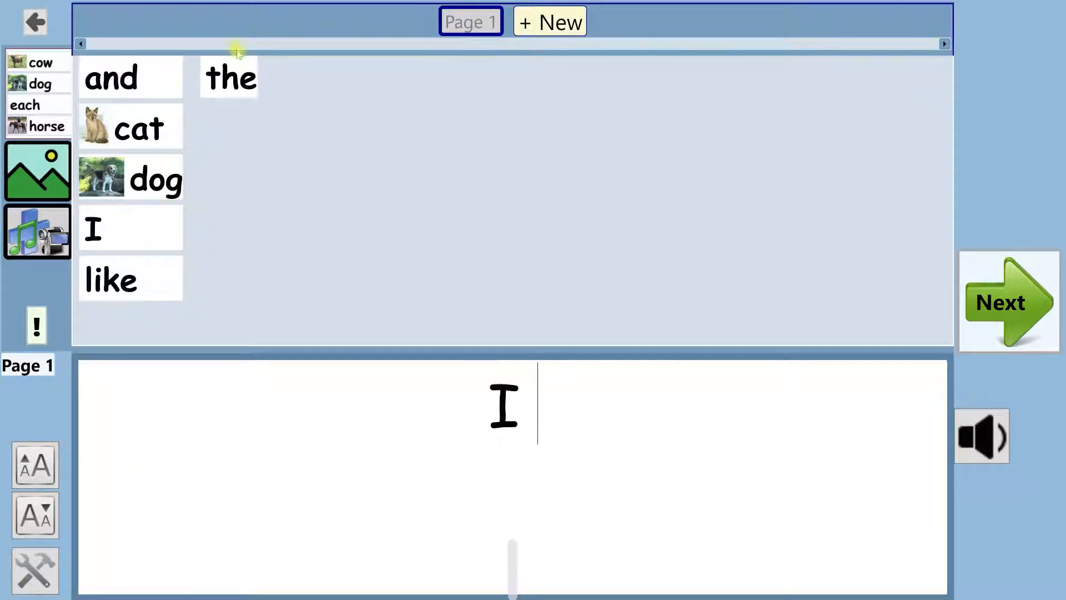
pyautogui.moveTo(143, 262); pyautogui.dragTo(607, 438)
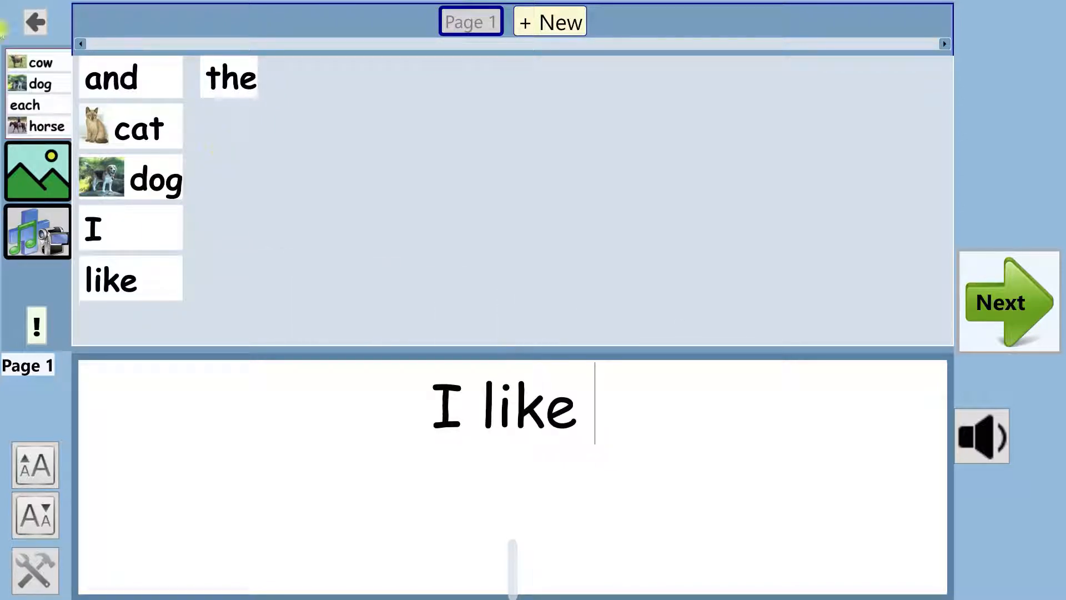
pyautogui.moveTo(239, 80); pyautogui.dragTo(631, 416)
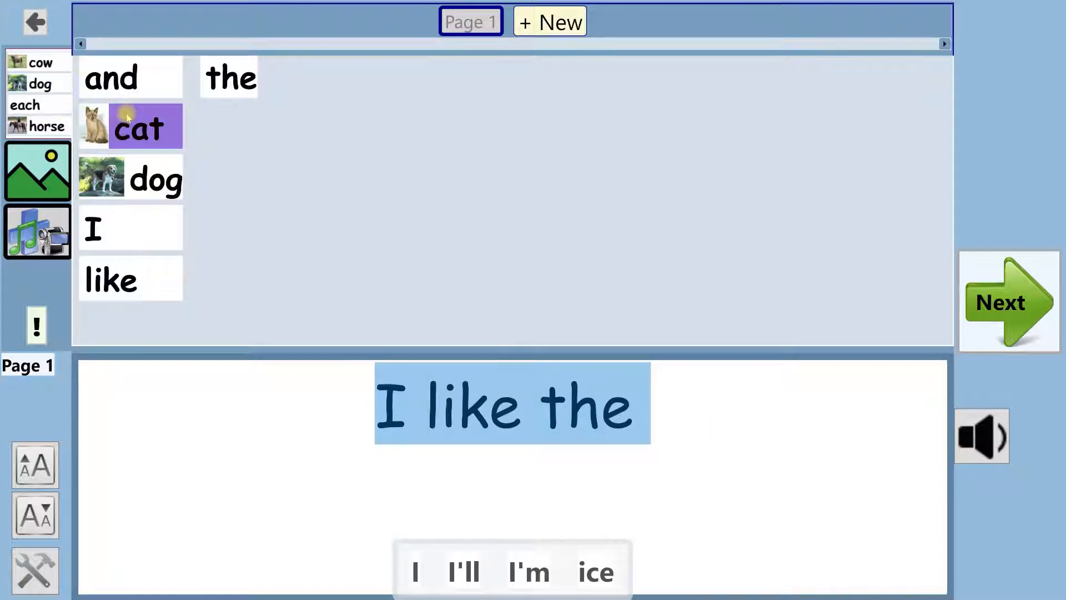
pyautogui.moveTo(139, 128); pyautogui.dragTo(691, 410)
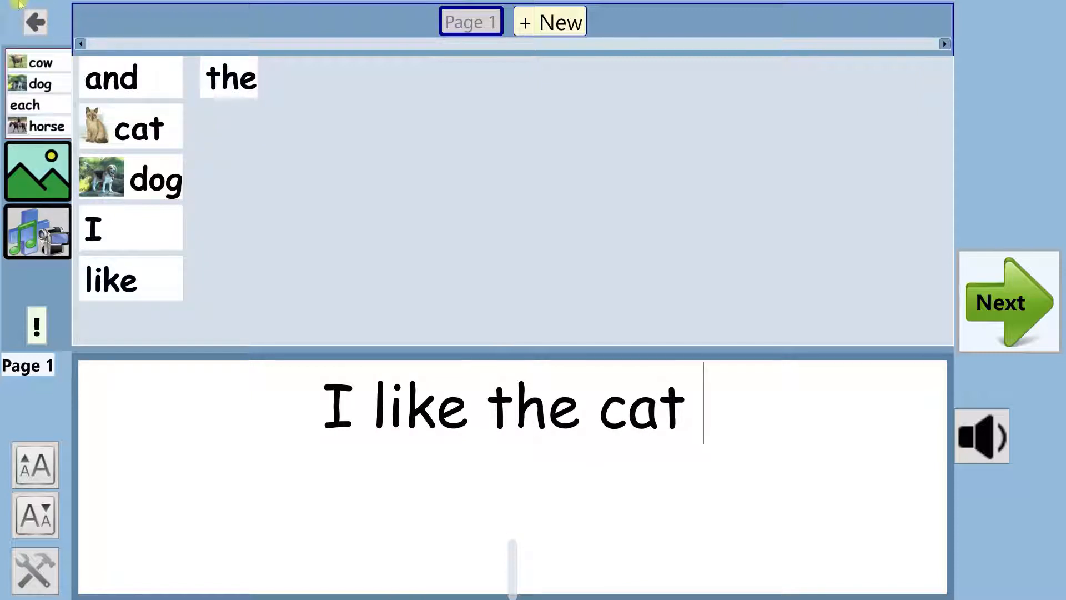
pyautogui.moveTo(123, 71); pyautogui.dragTo(774, 414)
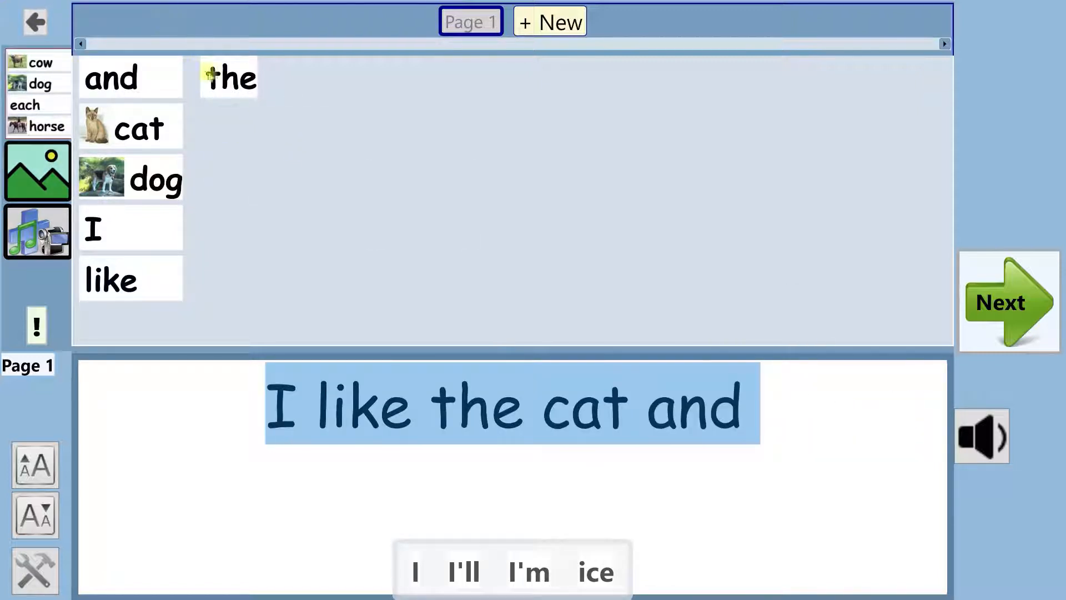
pyautogui.moveTo(209, 76); pyautogui.dragTo(814, 411)
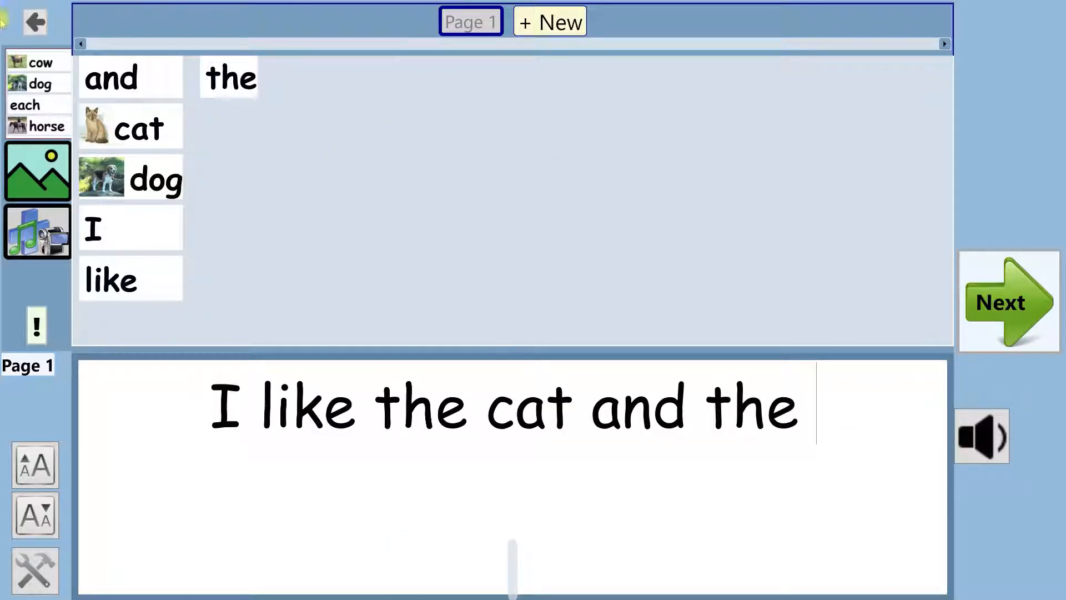
pyautogui.moveTo(155, 179); pyautogui.dragTo(847, 402)
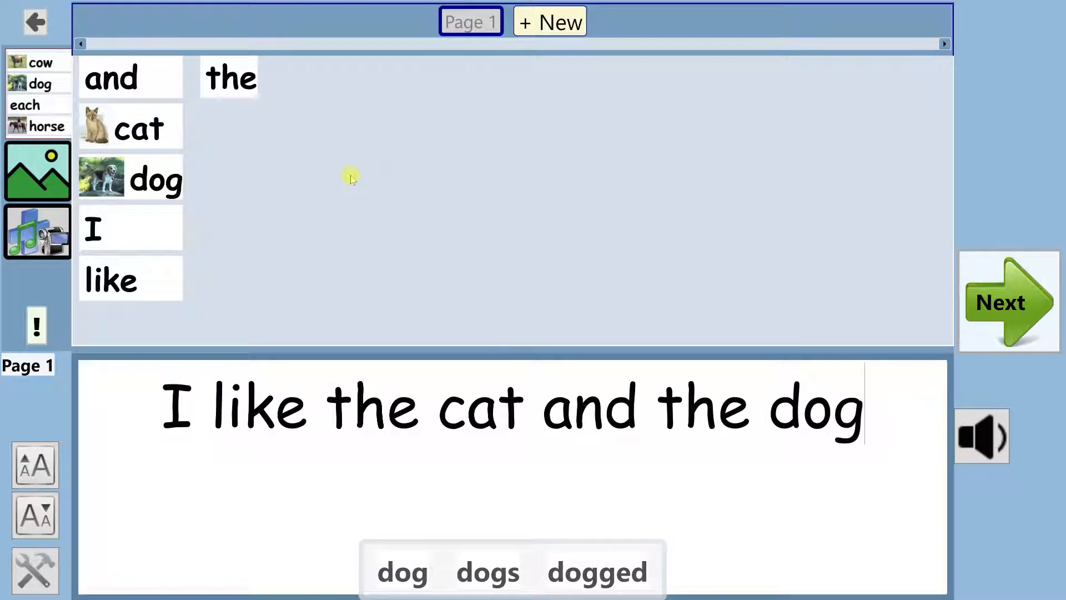
pyautogui.write('.')
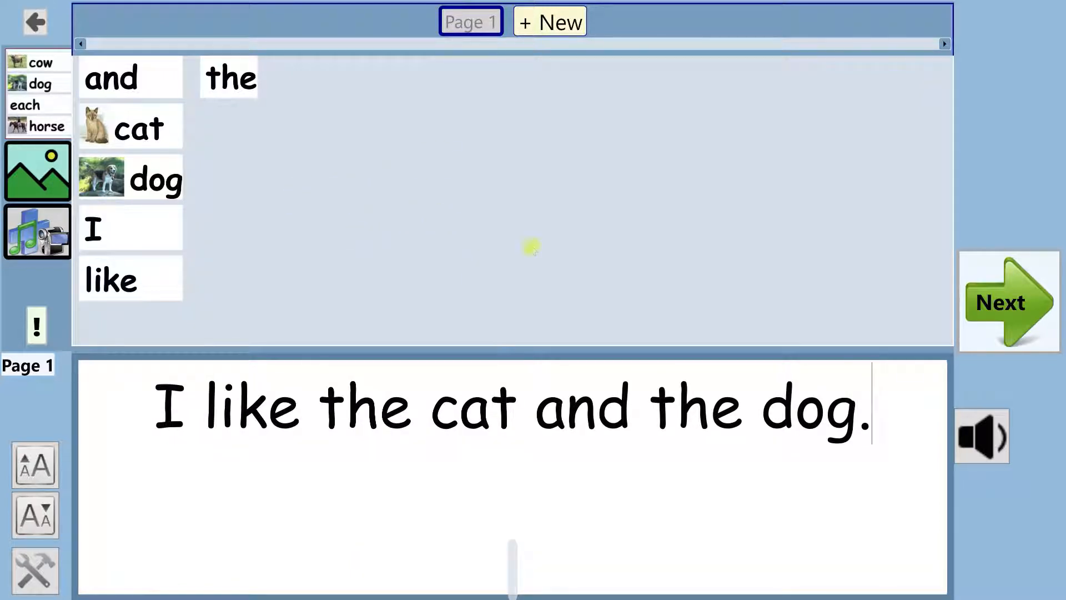
pyautogui.click(982, 439)
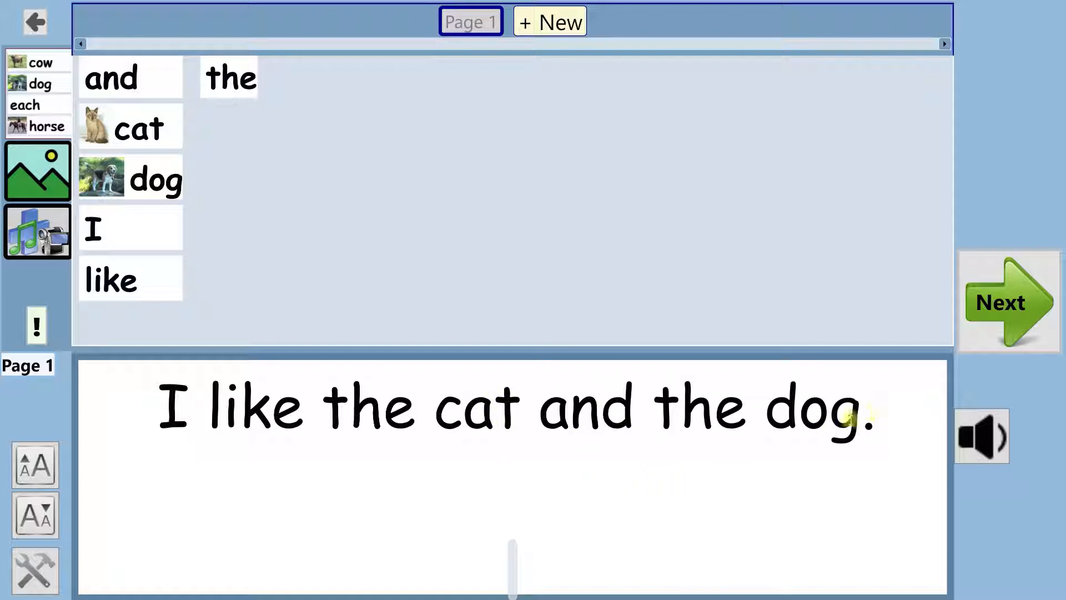
# Delete the entire sentence from the Page 1 text area
pyautogui.click(876, 419)
pyautogui.moveTo(877, 419); pyautogui.dragTo(119, 417)
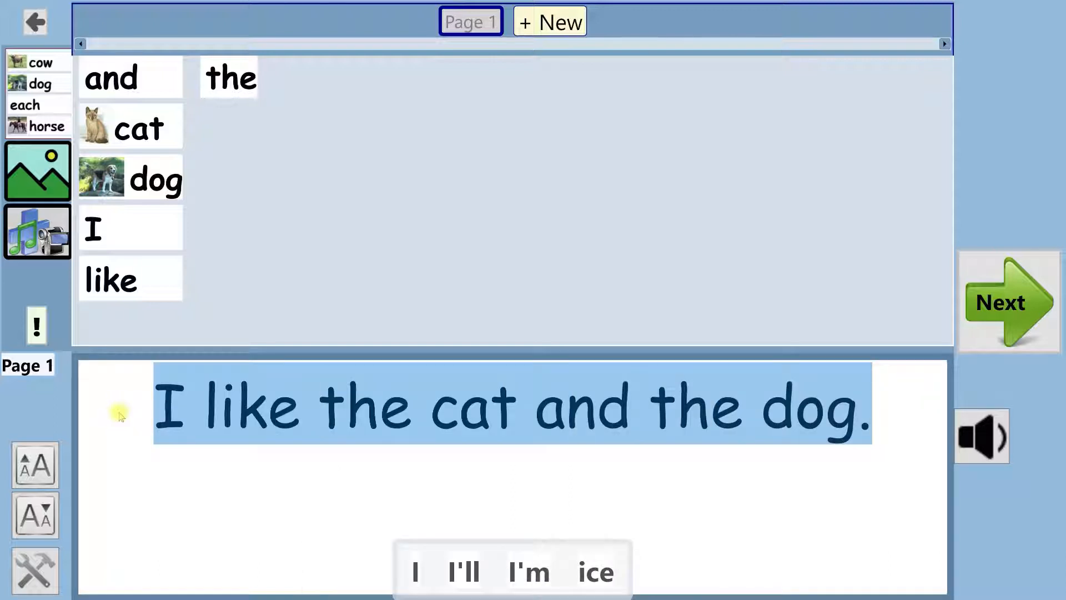
pyautogui.press('BackSpace')
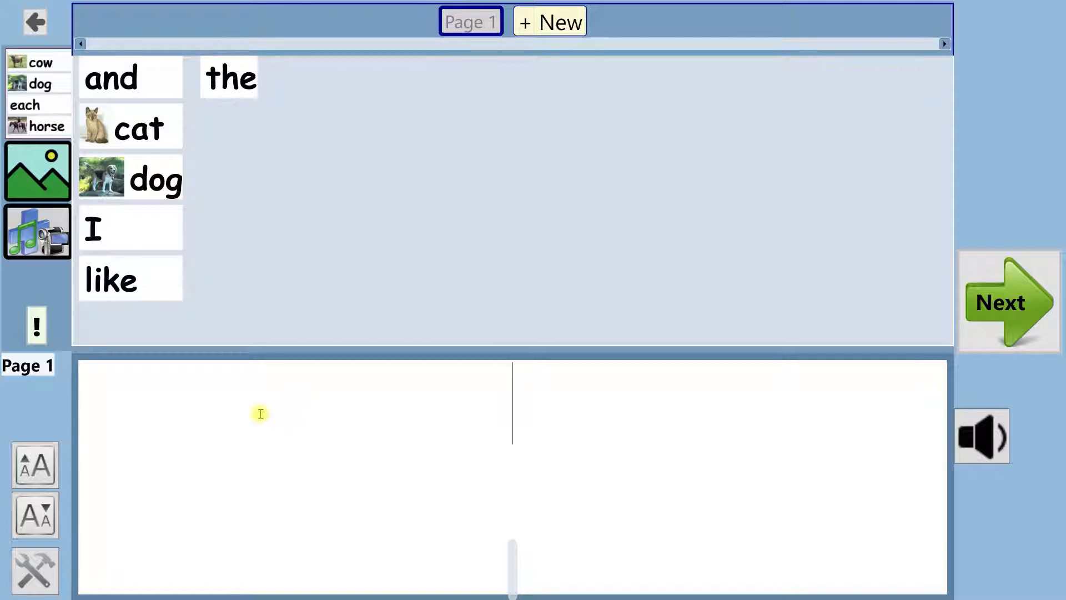
# Insert the set words on Page 1 in the mixed-up order "Dog like I the"
pyautogui.click(129, 167)
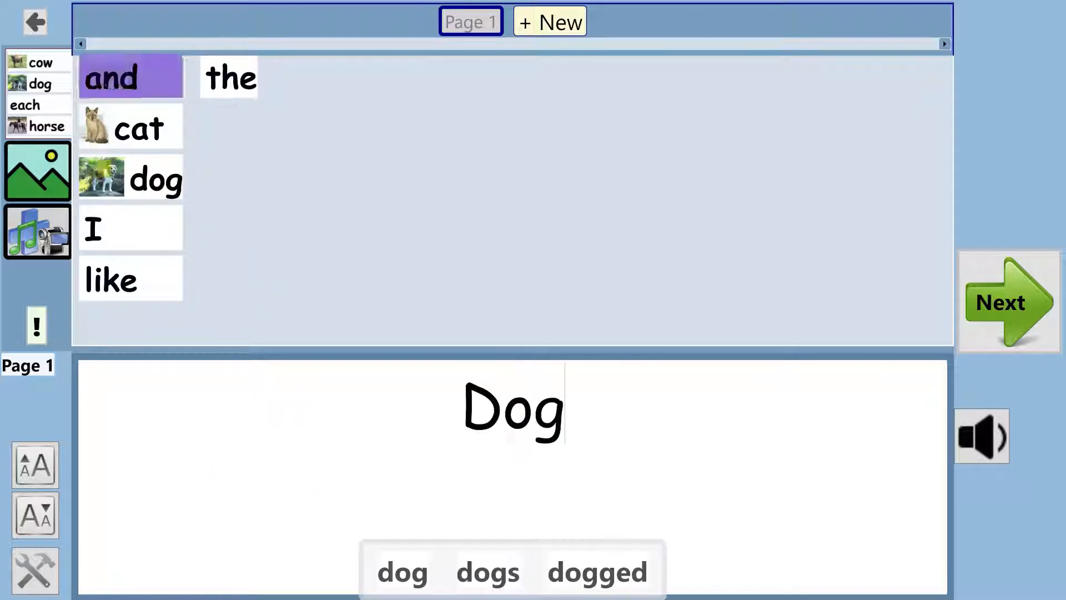
pyautogui.click(131, 280)
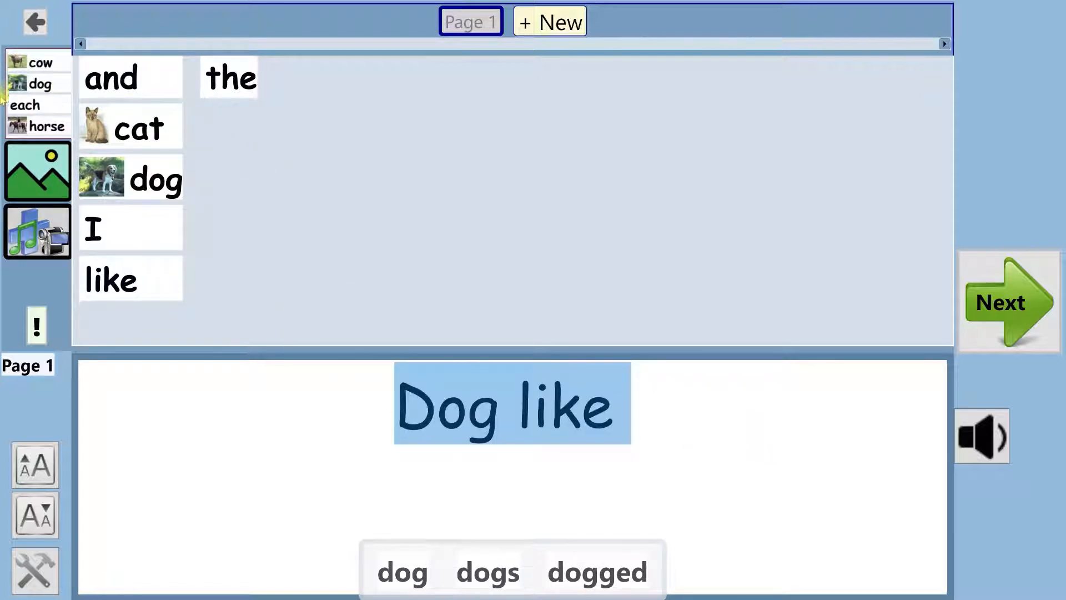
pyautogui.click(172, 233)
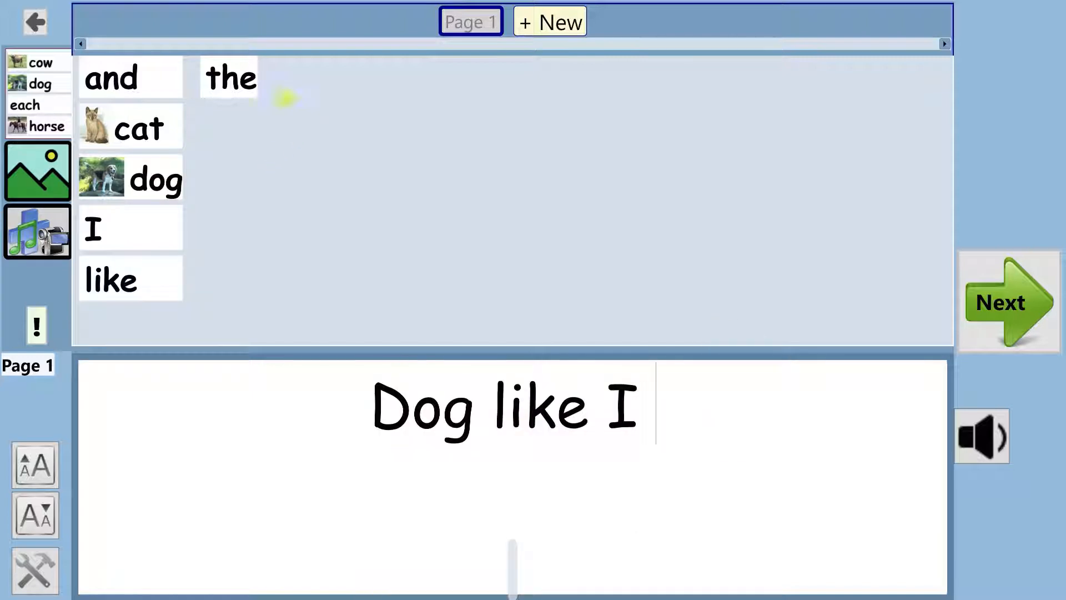
pyautogui.click(229, 77)
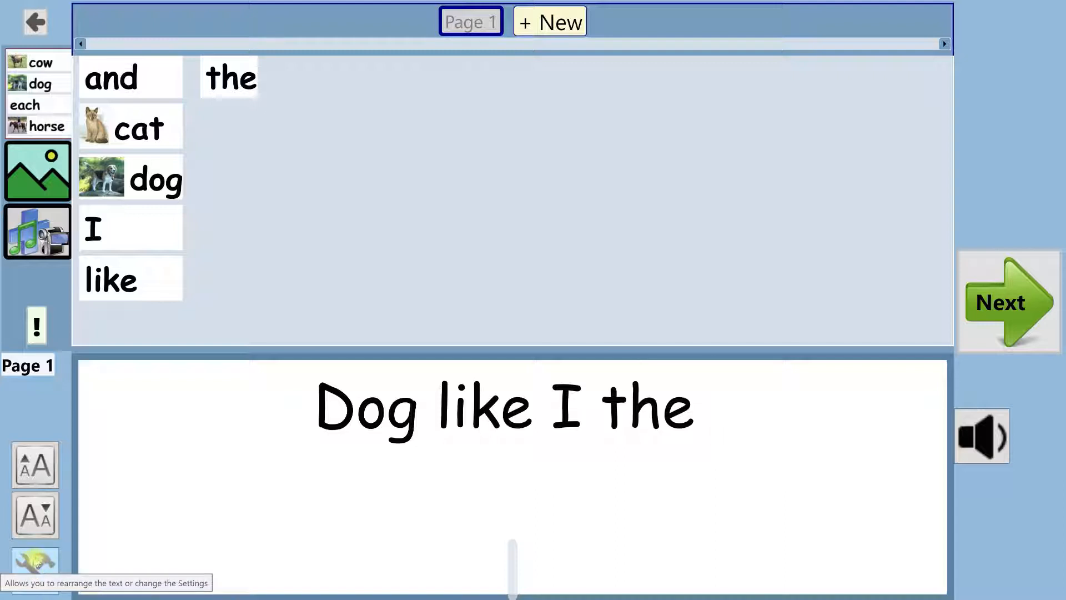
# Open the Page 1 text for rearranging by mouse and move the word "Dog" to the end, after "the"
pyautogui.click(35, 563)
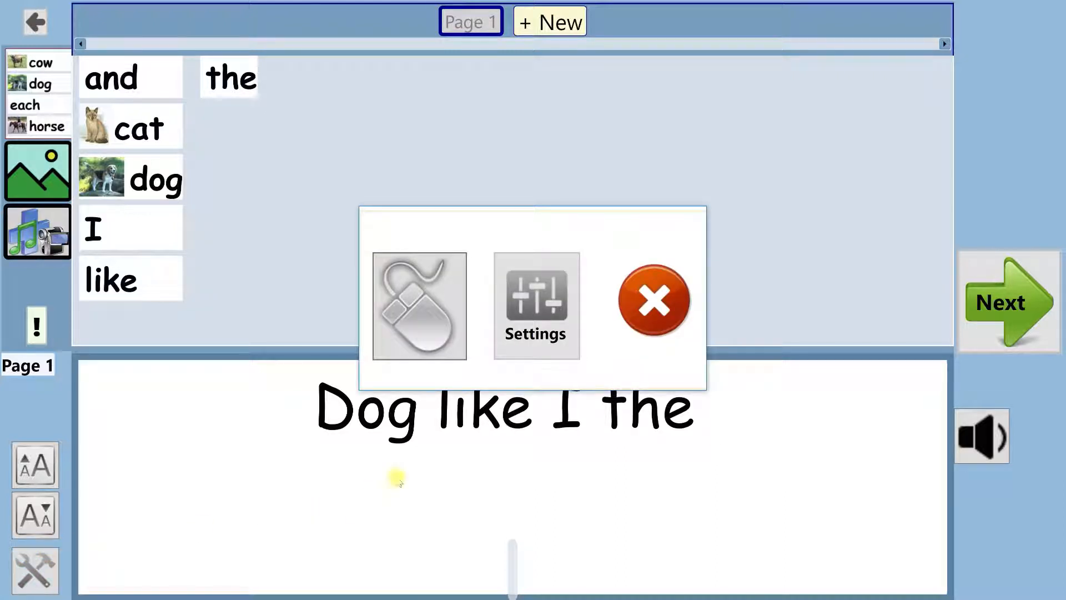
pyautogui.click(418, 308)
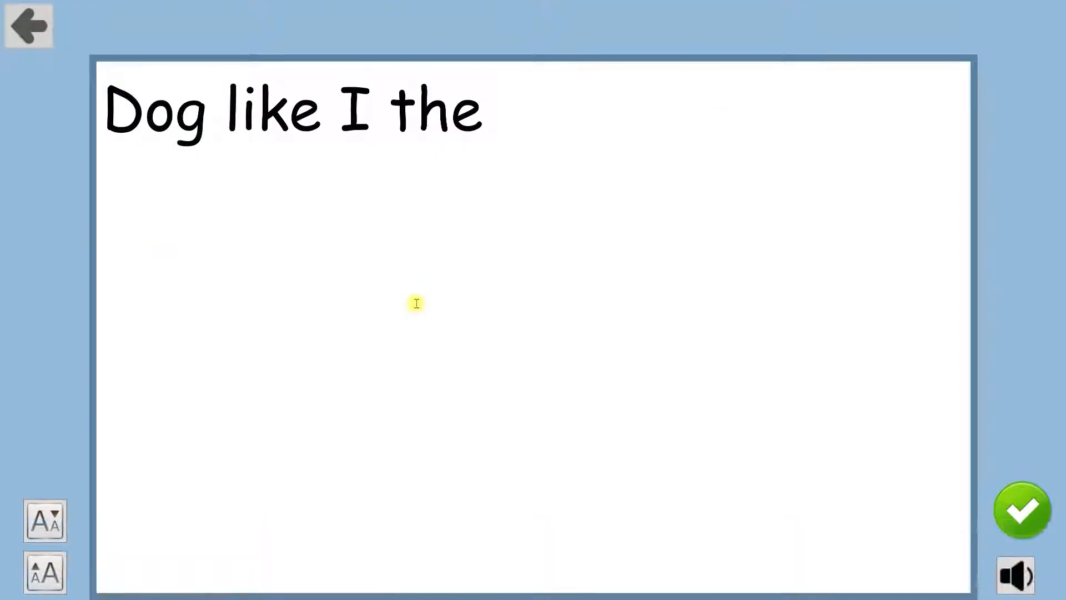
pyautogui.moveTo(155, 116); pyautogui.dragTo(407, 95)
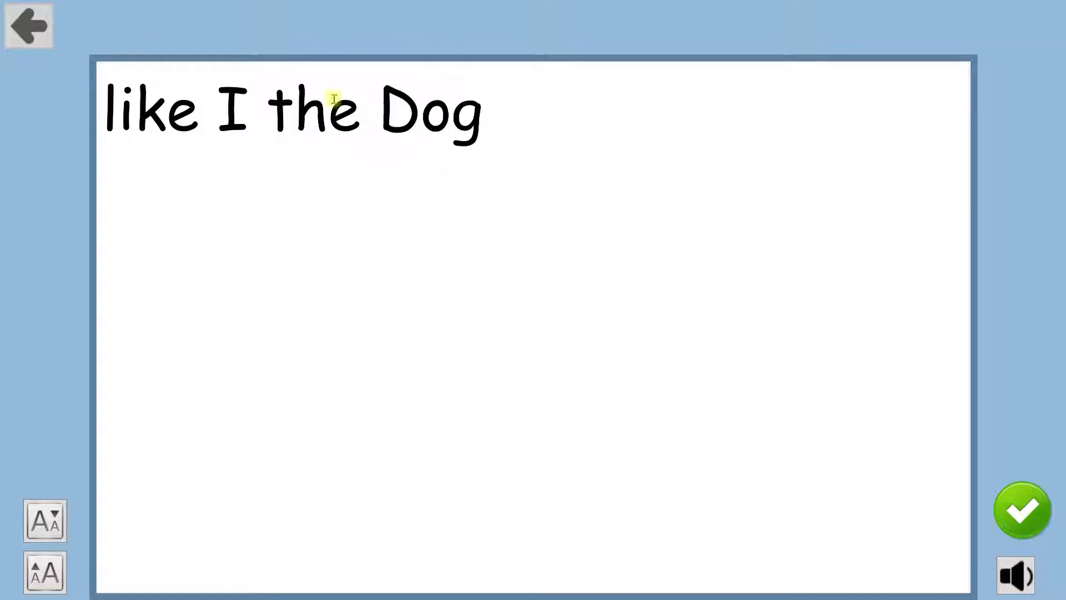